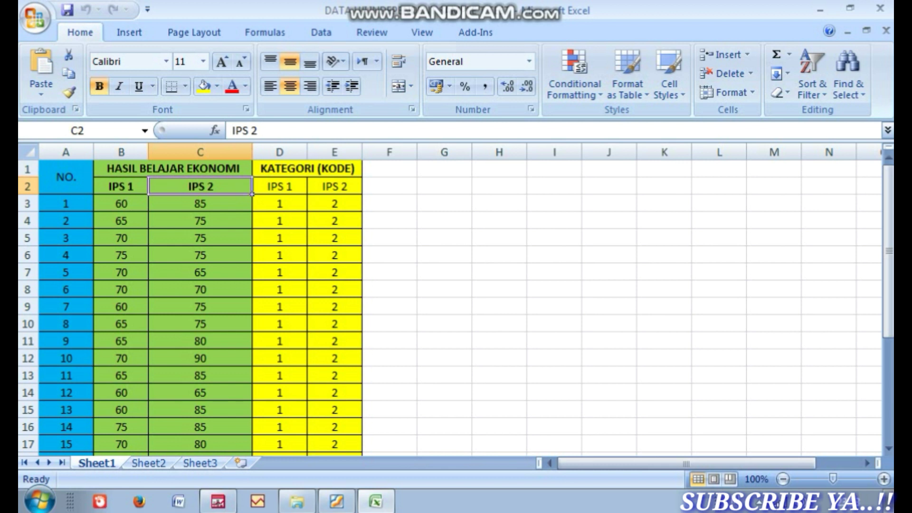
# Step: Review the IPS 1 scores in B3:B27 and the KATEGORI (KODE) columns of the Excel sheet
pyautogui.moveTo(121, 203); pyautogui.dragTo(142, 429)
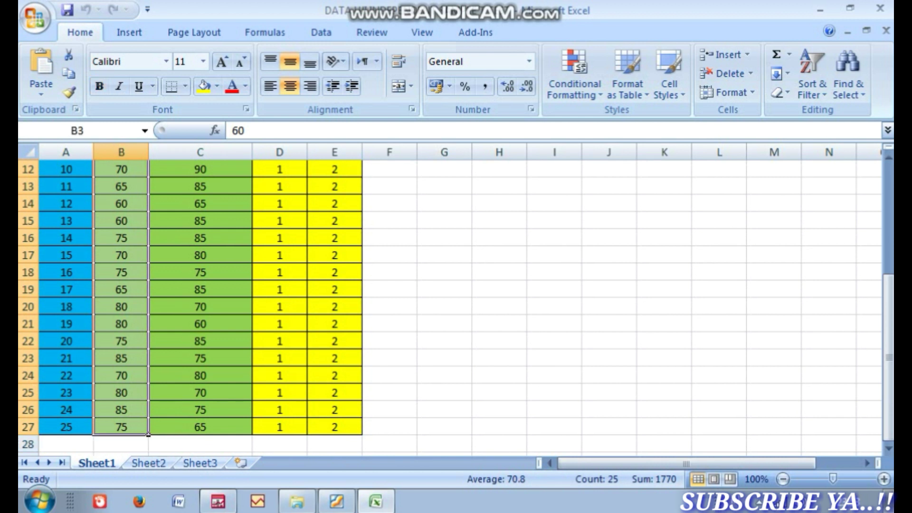
pyautogui.scroll(4, 190, 304)
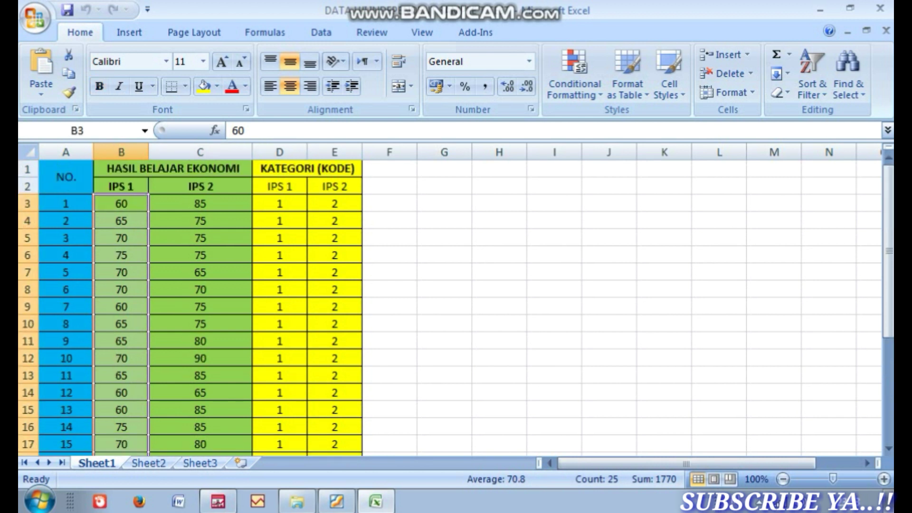
pyautogui.click(307, 168)
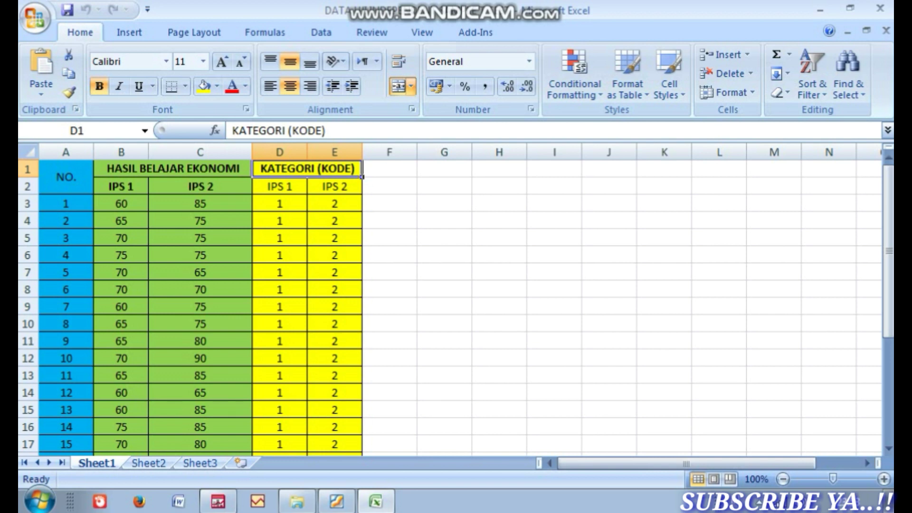
# Step: Switch to the UJI INDEPENDENT SAMPLE T TEST PDF in Foxit Reader and read the list of SPSS analyses
pyautogui.click(336, 501)
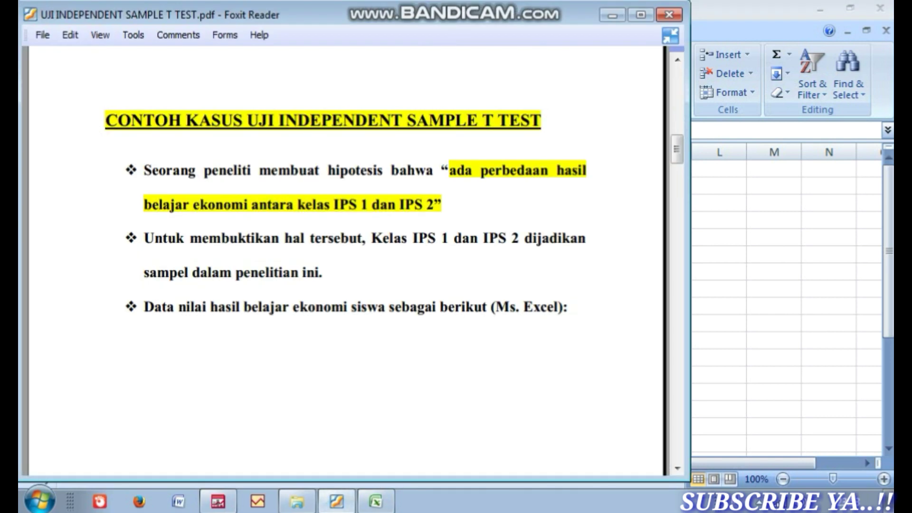
pyautogui.scroll(-2, 346, 260)
pyautogui.scroll(-10, 346, 261)
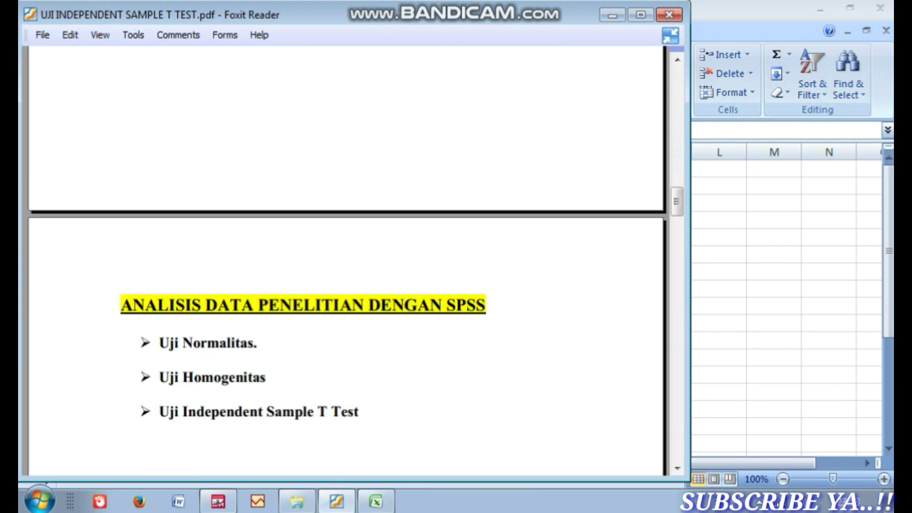
pyautogui.scroll(-4, 345, 261)
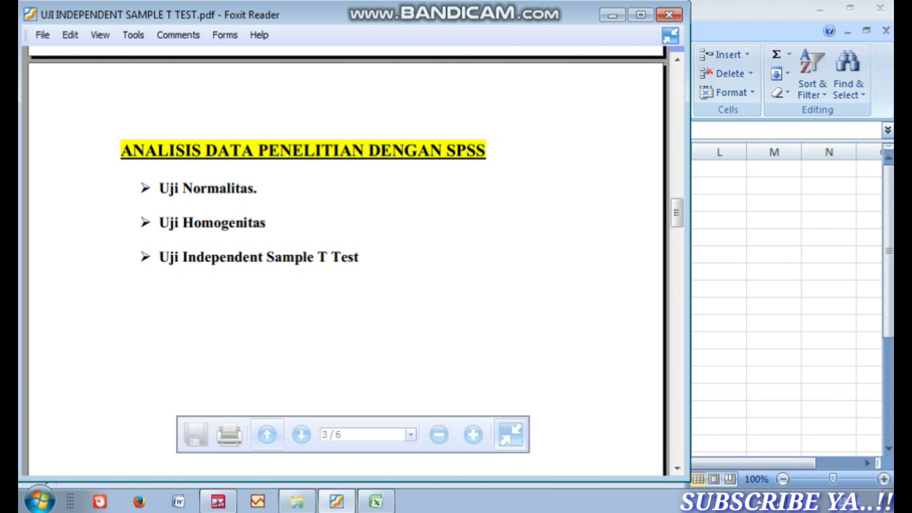
# Step: Switch to the SPSS Data Editor and define two variables named HASIL and KELAS
pyautogui.click(218, 501)
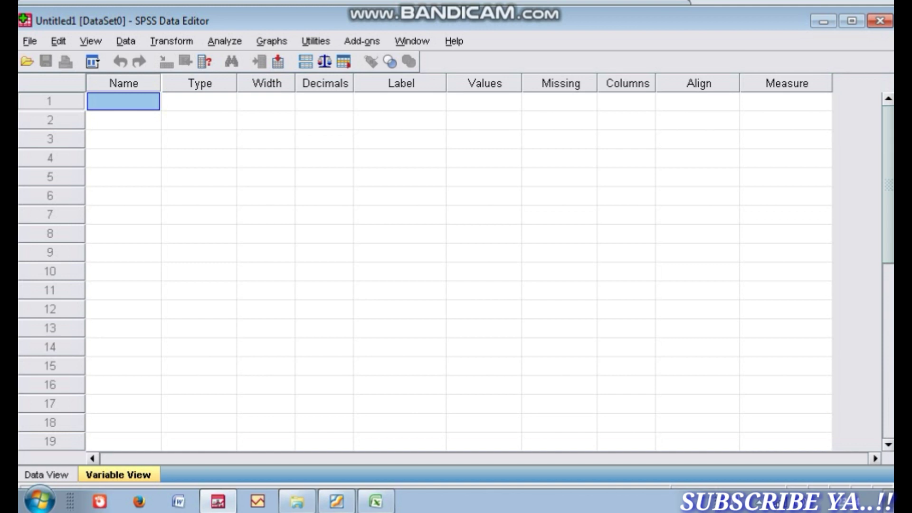
pyautogui.write('HASIL')
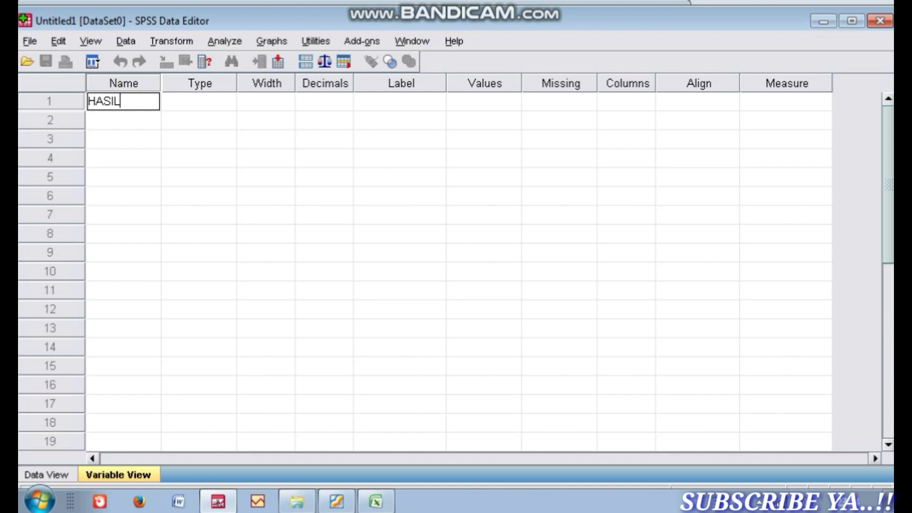
pyautogui.press('Return')
pyautogui.write('KELAS')
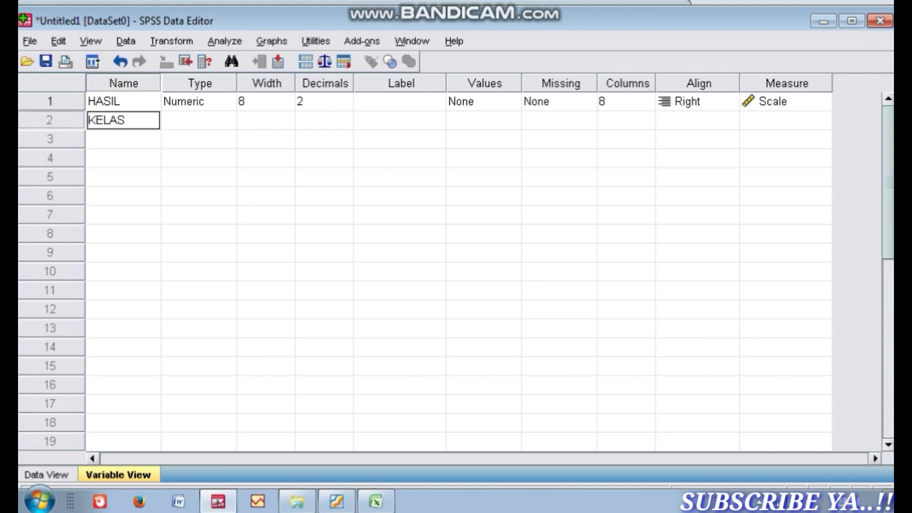
pyautogui.press('Return')
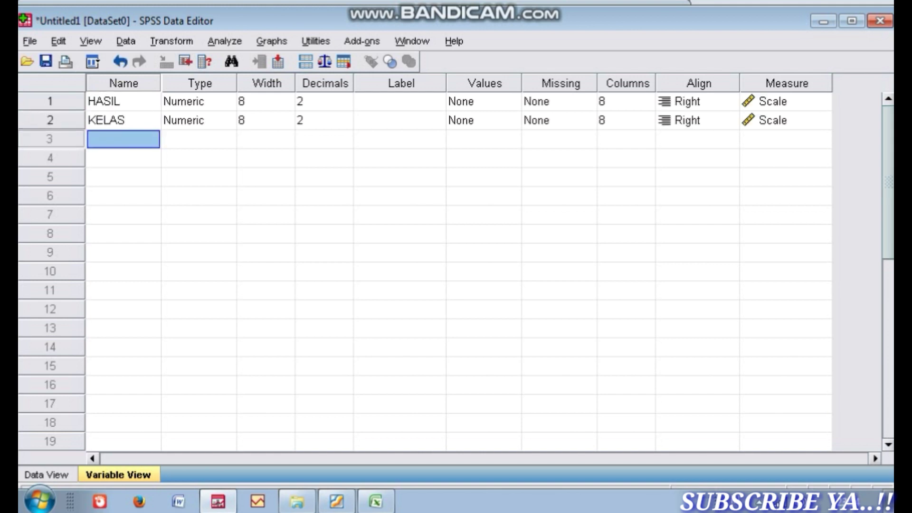
# Step: Label the HASIL variable "HASIL BELAJAR EKONOMI" and the KELAS variable "KELAS"
pyautogui.click(399, 101)
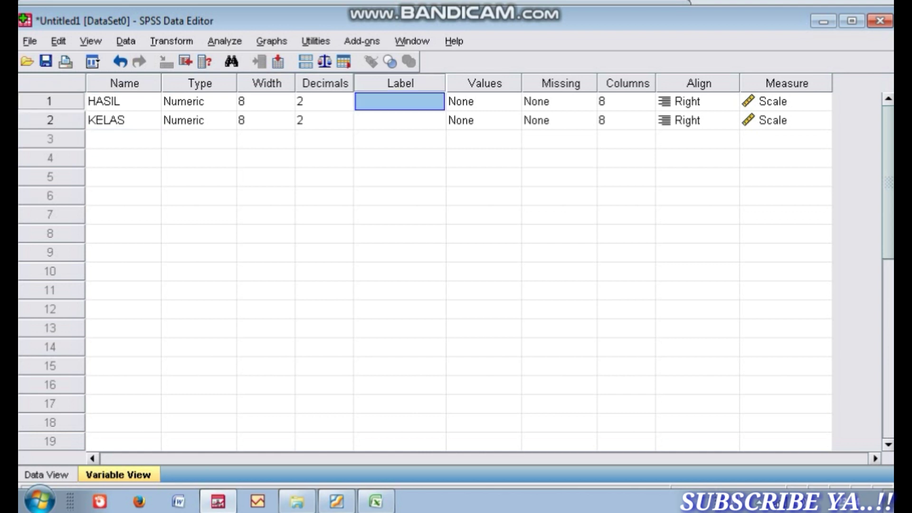
pyautogui.write('H')
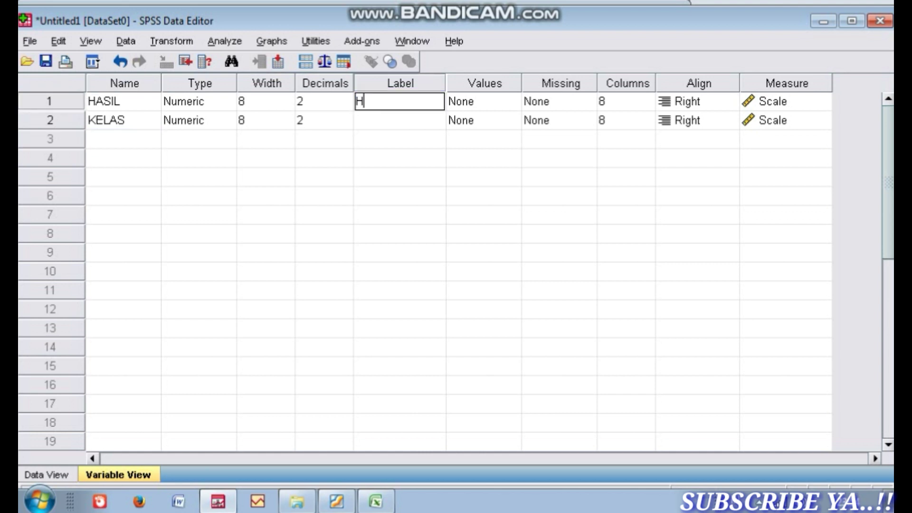
pyautogui.write('ASIL BELAJA')
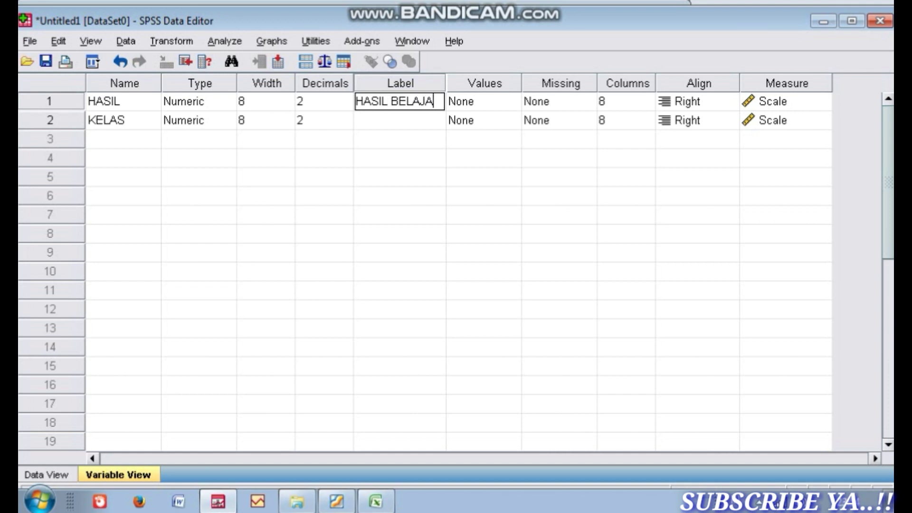
pyautogui.write('R EKONOMI')
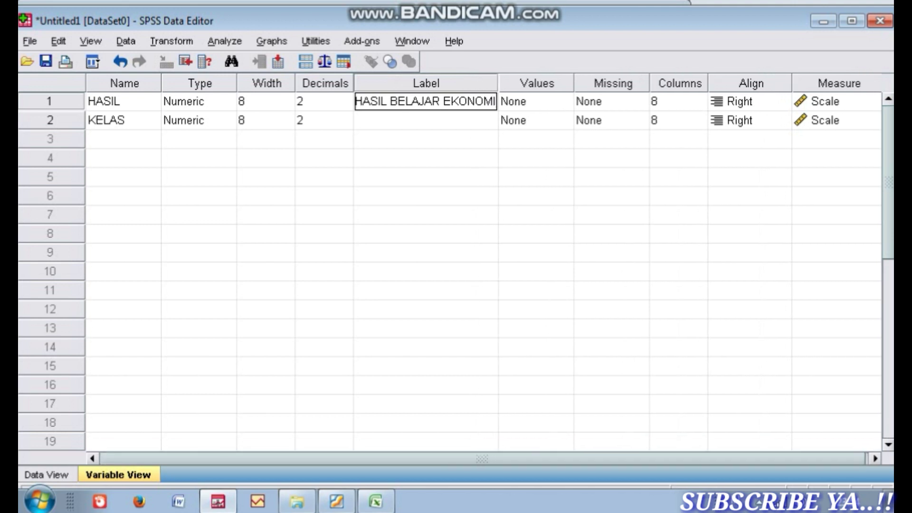
pyautogui.press('Return')
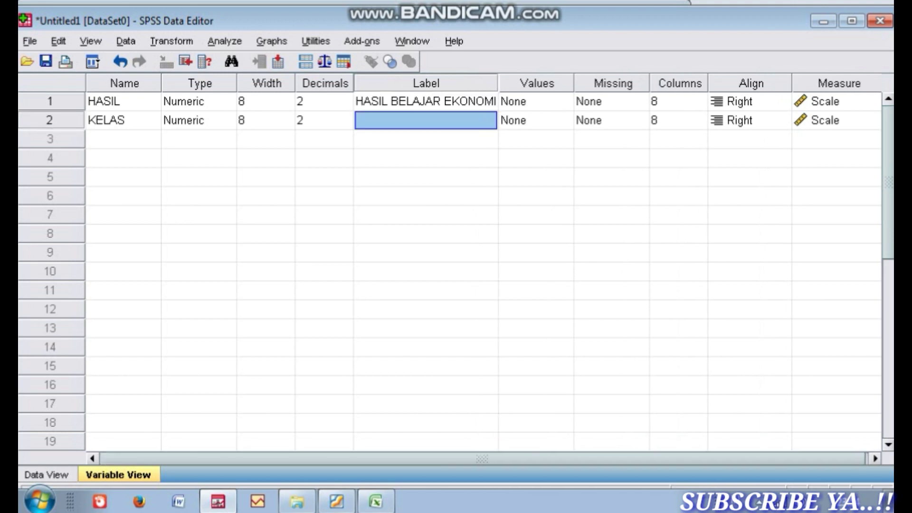
pyautogui.write('K')
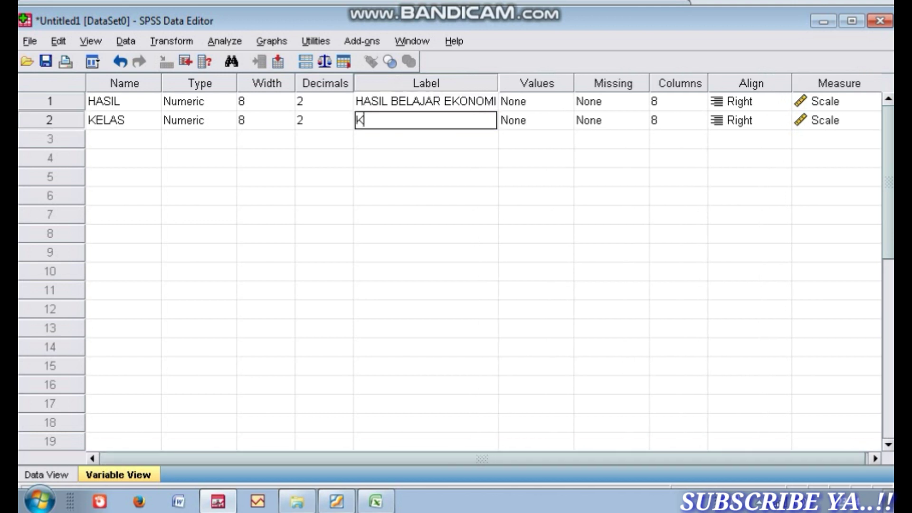
pyautogui.write('ELAS')
pyautogui.press('Return')
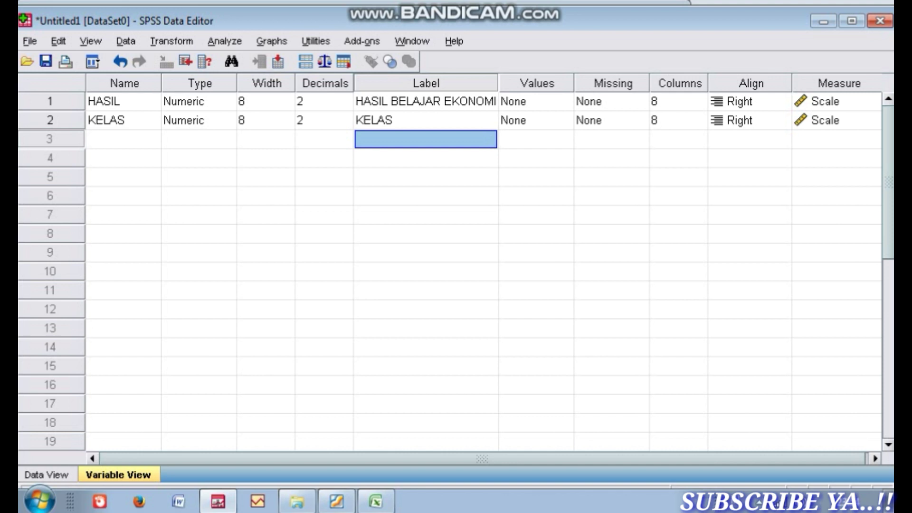
# Step: Add a value label to the KELAS variable that assigns "IPS 1" to value 1
pyautogui.click(526, 120)
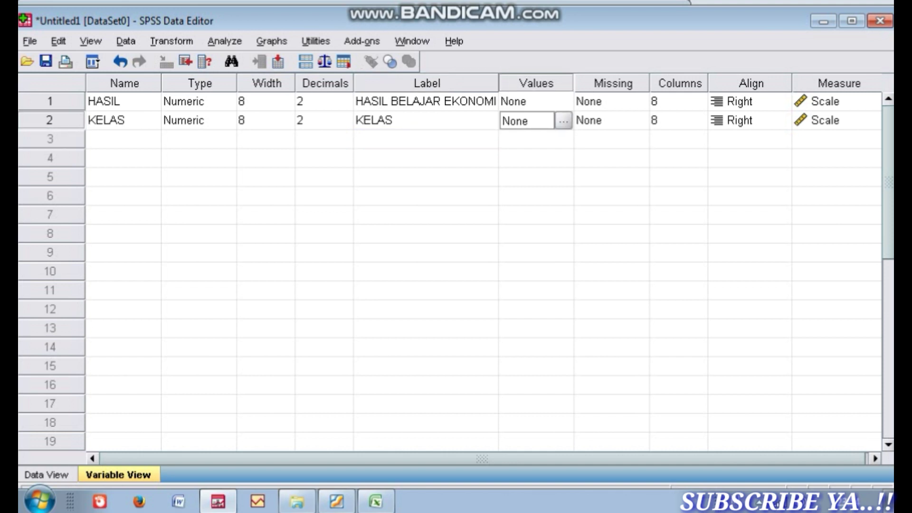
pyautogui.click(563, 120)
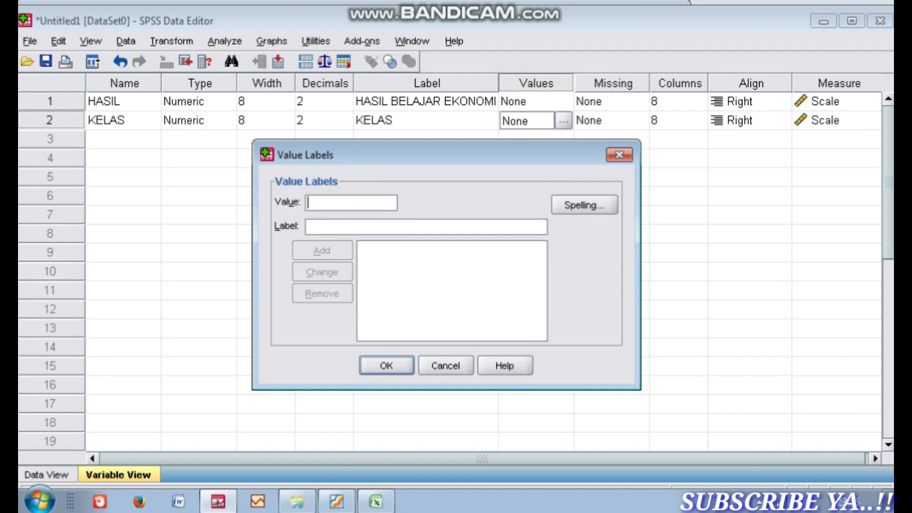
pyautogui.write('1')
pyautogui.press('Tab')
pyautogui.write('IO')
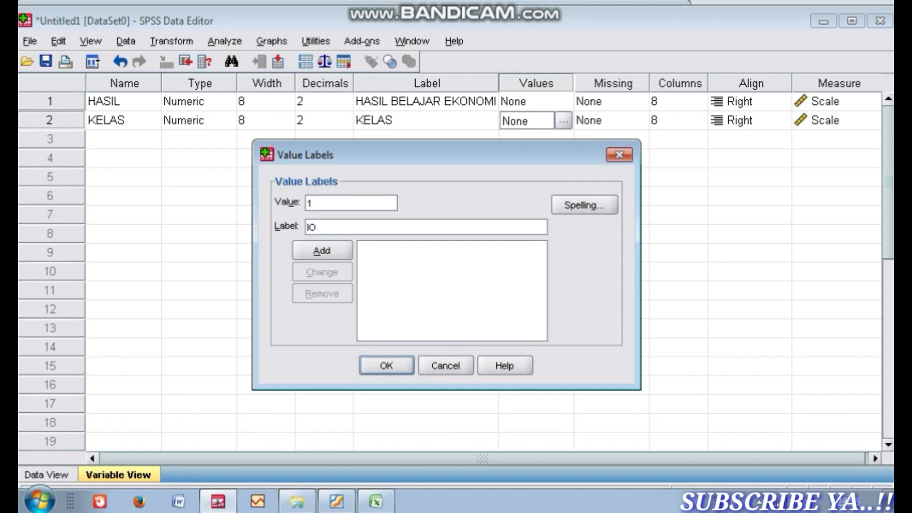
pyautogui.press('BackSpace')
pyautogui.write('PS 1')
pyautogui.hotkey('alt', 'a')
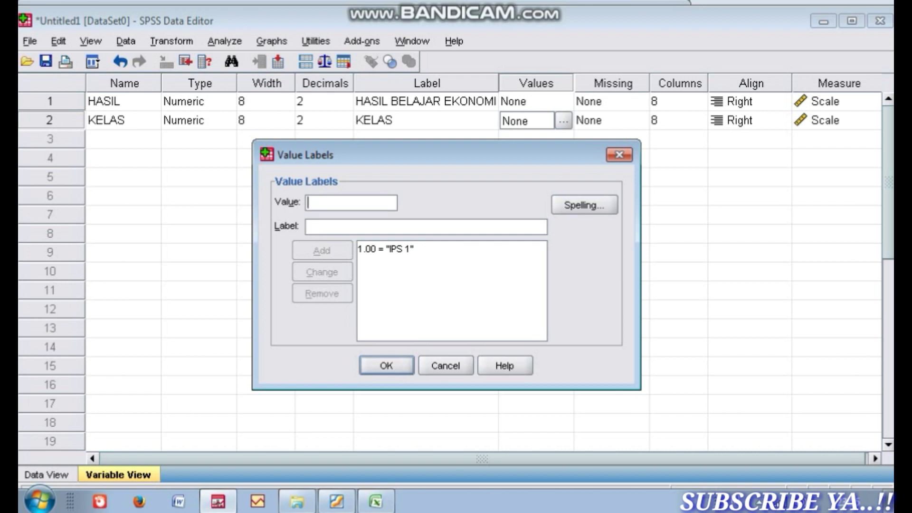
# Step: Add the label "IPS 2" for value 2 of KELAS and apply the value labels
pyautogui.write('2')
pyautogui.click(308, 227)
pyautogui.write('IPS 2')
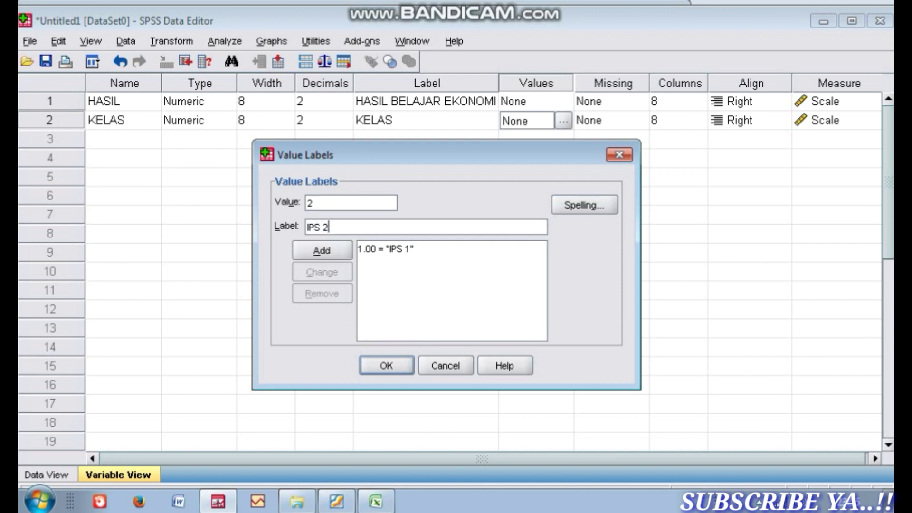
pyautogui.press('Return')
pyautogui.press('Return')
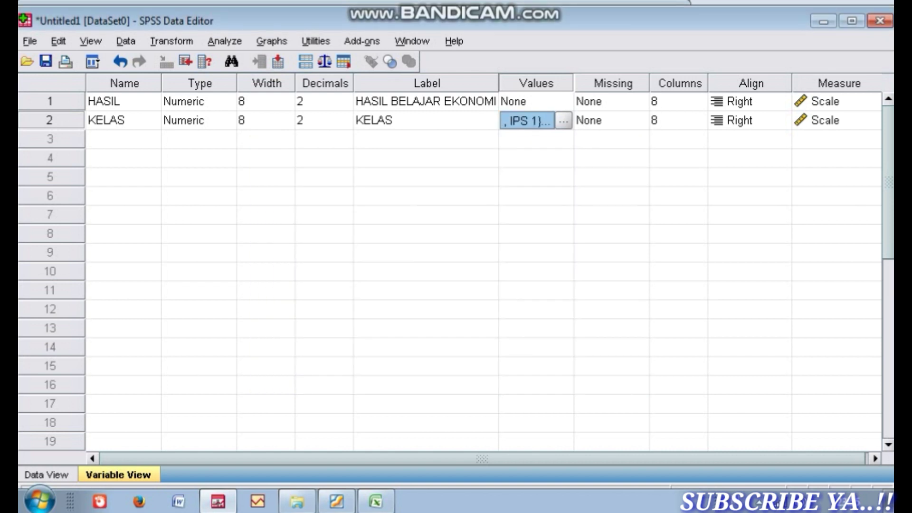
# Step: Set the decimals of both the HASIL and KELAS variables to 0
pyautogui.click(318, 101)
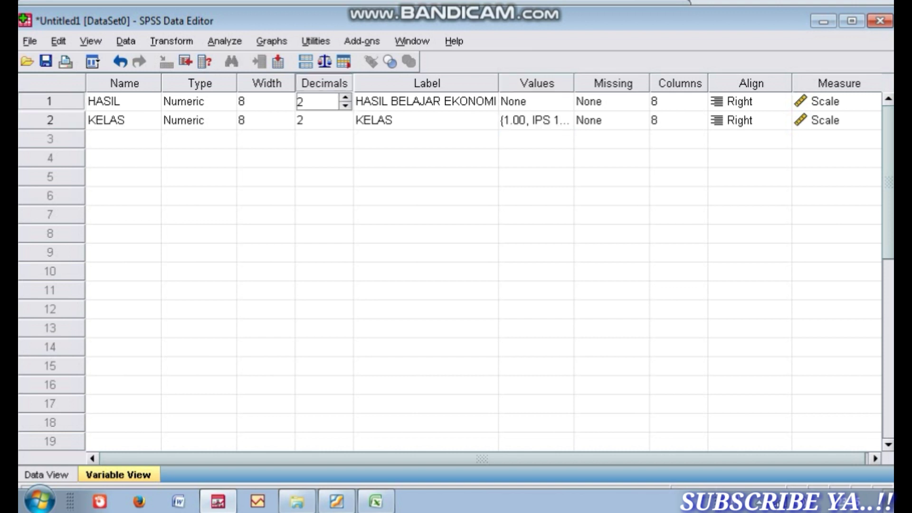
pyautogui.click(346, 105)
pyautogui.click(345, 106)
pyautogui.click(345, 116)
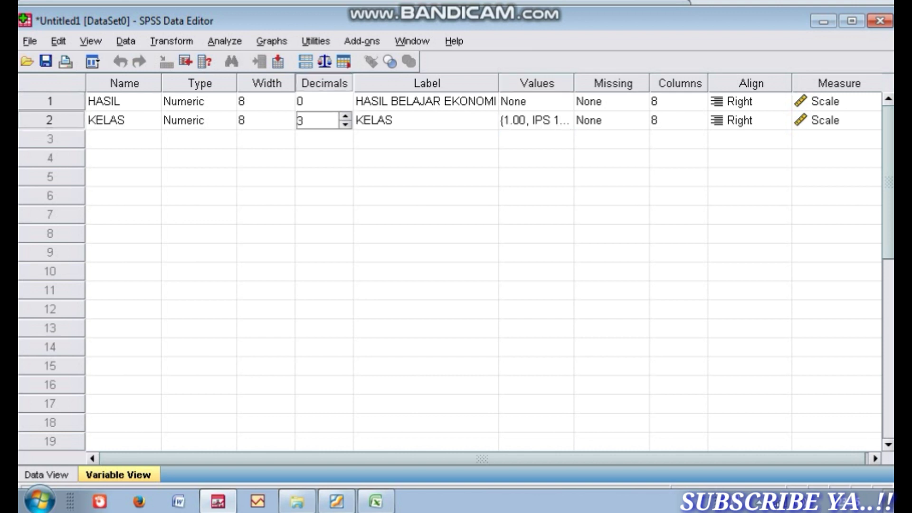
pyautogui.press('Down')
pyautogui.press('Down')
pyautogui.press('Down')
pyautogui.click(123, 139)
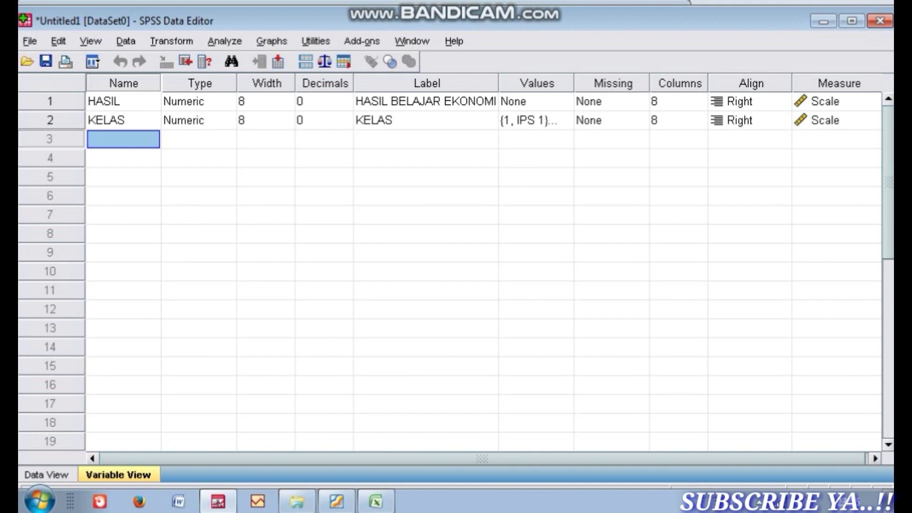
# Step: Show the SPSS data grid, and copy the IPS 1 scores in B3:B27 of the Excel sheet
pyautogui.click(46, 474)
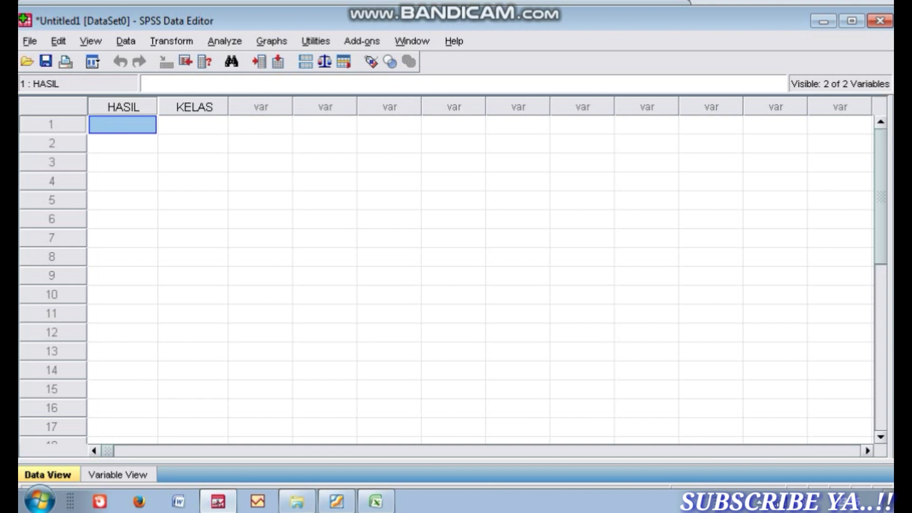
pyautogui.click(375, 501)
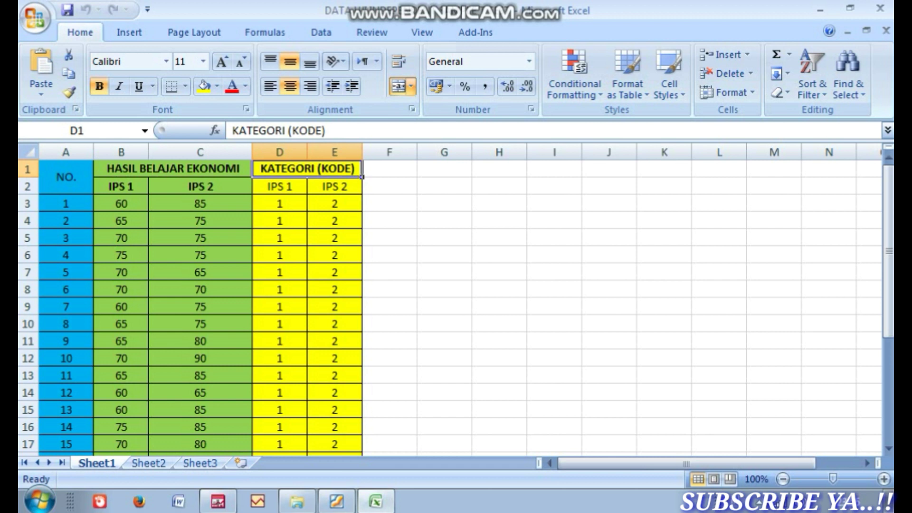
pyautogui.moveTo(121, 203); pyautogui.dragTo(141, 428)
pyautogui.rightClick(131, 383)
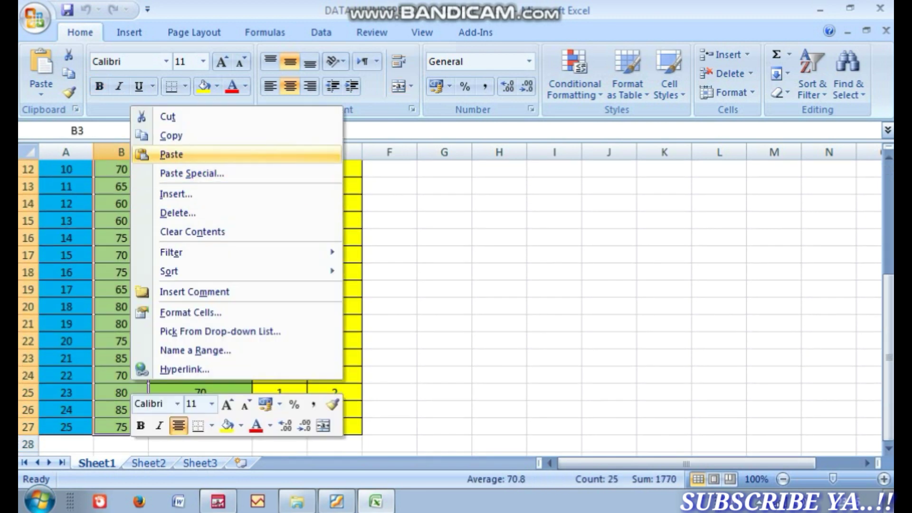
pyautogui.click(168, 135)
pyautogui.scroll(4, 169, 136)
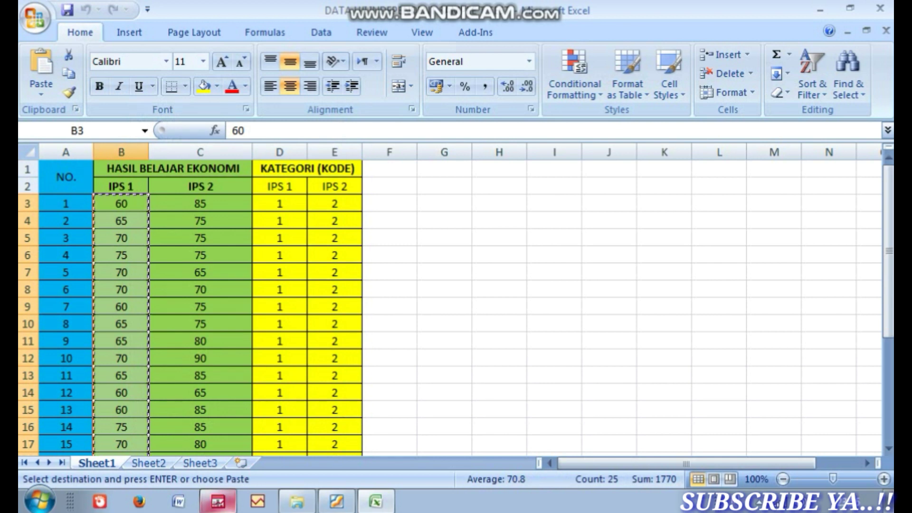
# Step: Return to SPSS, paste the copied IPS 1 scores into the HASIL column from row 1, and check the pasted rows
pyautogui.click(221, 501)
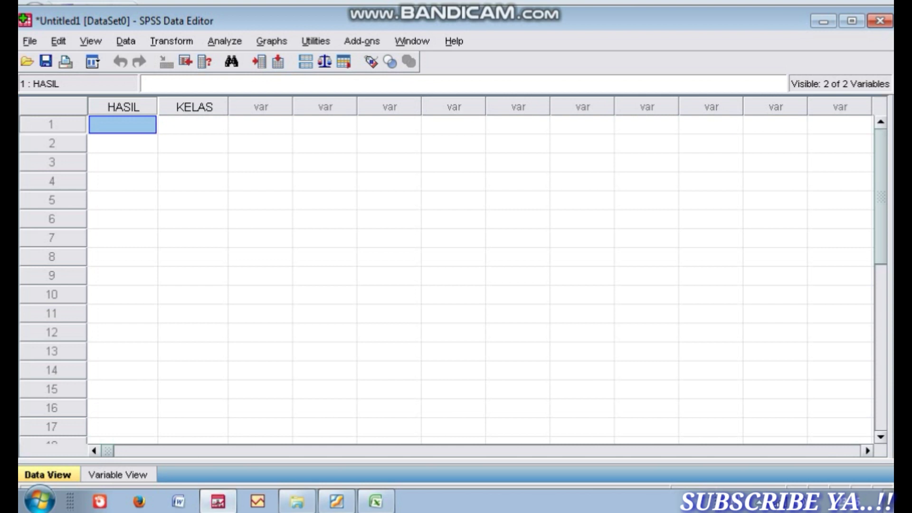
pyautogui.rightClick(119, 126)
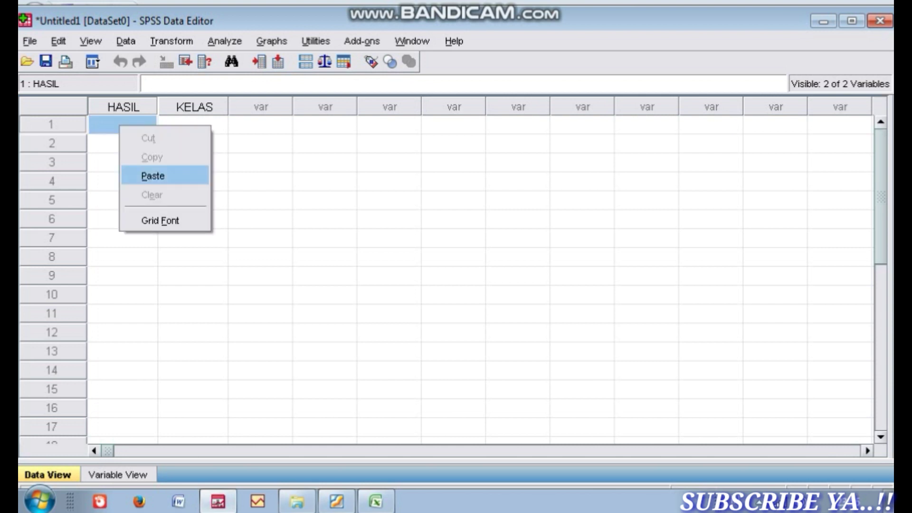
pyautogui.click(153, 176)
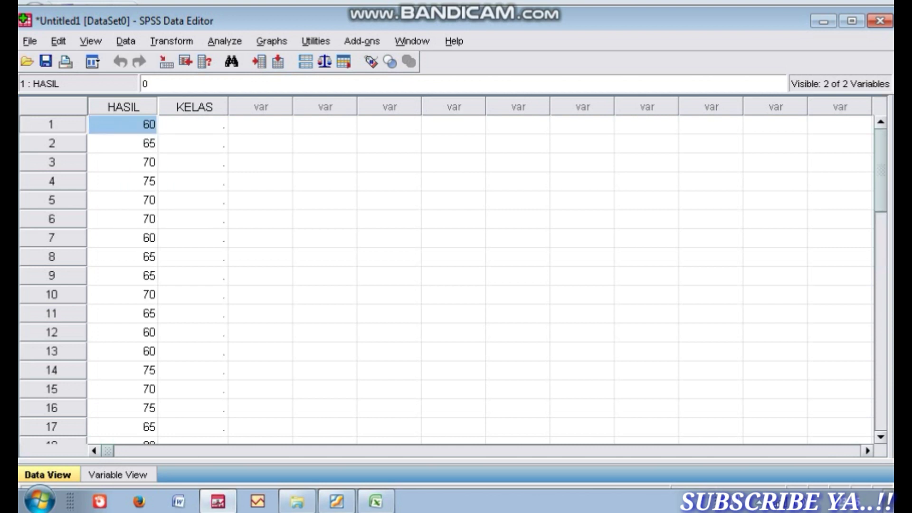
pyautogui.scroll(-8, 152, 175)
pyautogui.scroll(1, 446, 276)
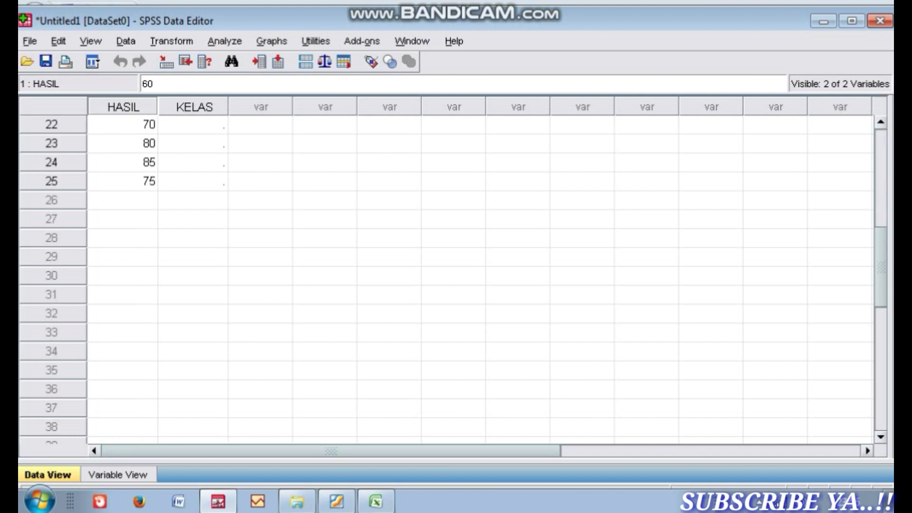
# Step: Switch to the Excel sheet and copy the IPS 2 scores in C3:C27
pyautogui.click(376, 501)
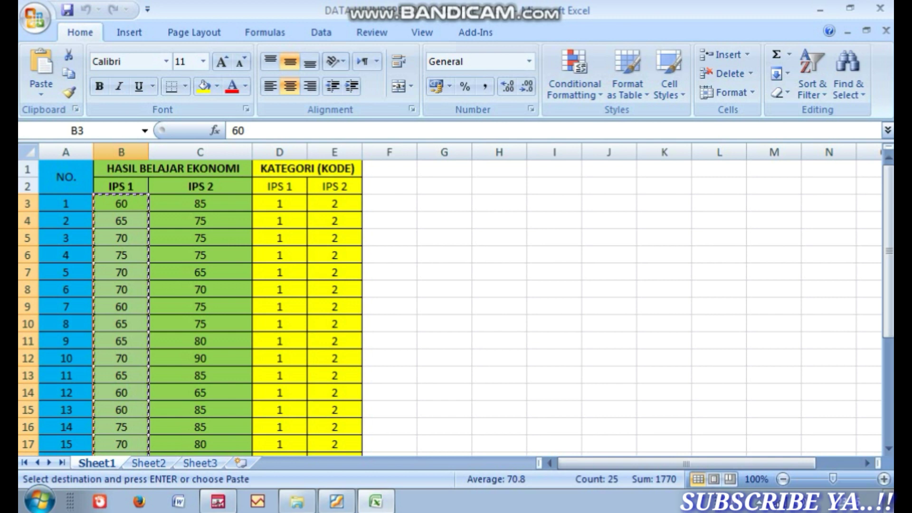
pyautogui.moveTo(200, 203); pyautogui.dragTo(213, 426)
pyautogui.rightClick(214, 426)
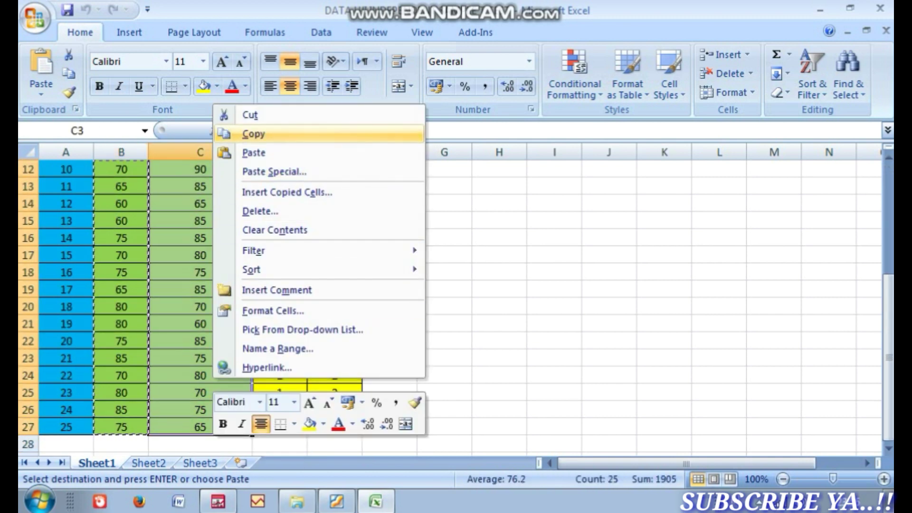
pyautogui.click(255, 135)
pyautogui.scroll(4, 255, 285)
# Step: Return to SPSS and paste the copied IPS 2 scores into the HASIL column from row 26
pyautogui.click(218, 501)
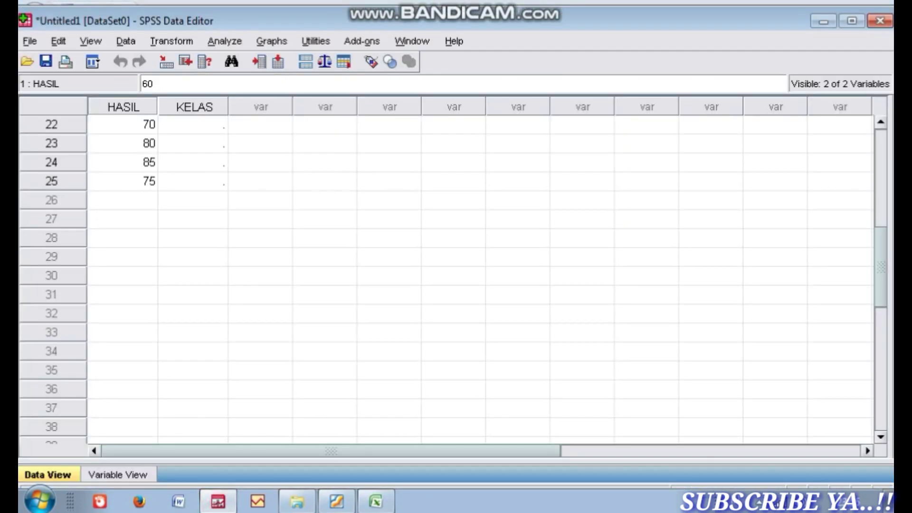
pyautogui.click(122, 200)
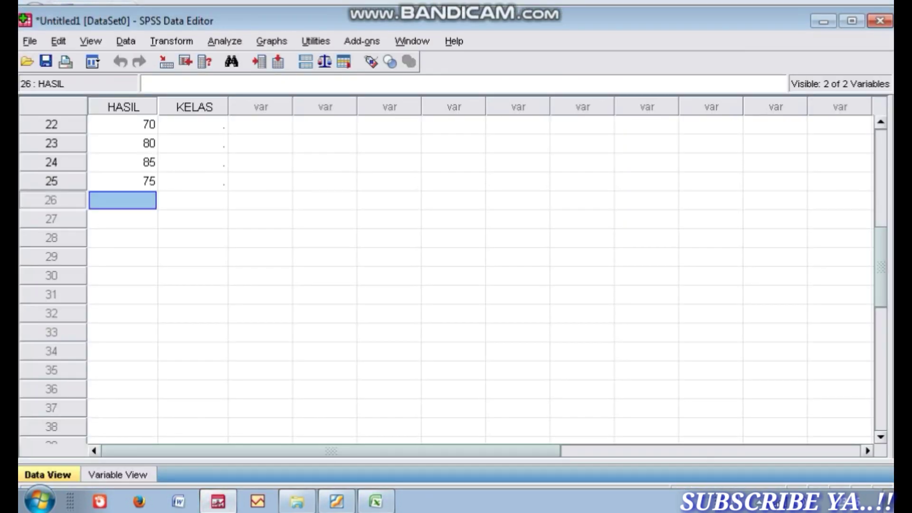
pyautogui.rightClick(121, 196)
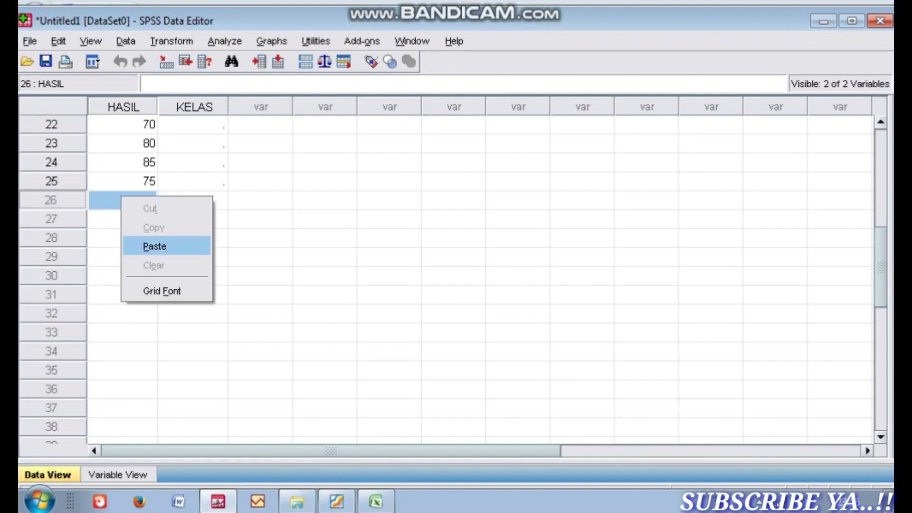
pyautogui.click(155, 246)
pyautogui.scroll(7, 475, 275)
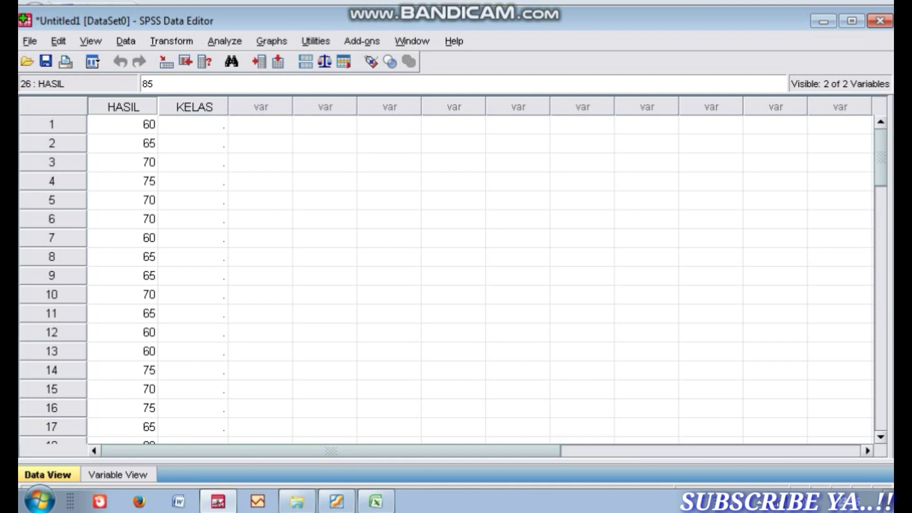
# Step: Switch to the Excel sheet and copy the IPS 1 category codes in D3:D27
pyautogui.click(375, 501)
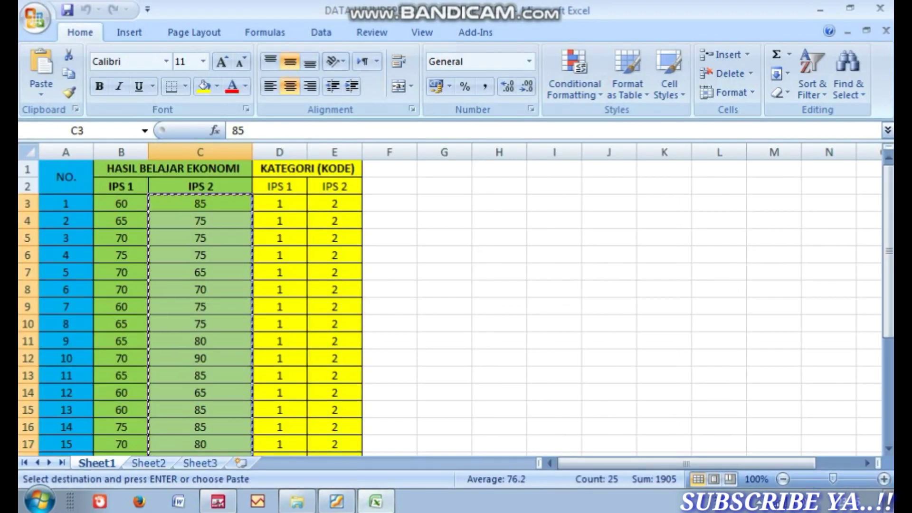
pyautogui.moveTo(279, 204); pyautogui.dragTo(280, 427)
pyautogui.rightClick(283, 409)
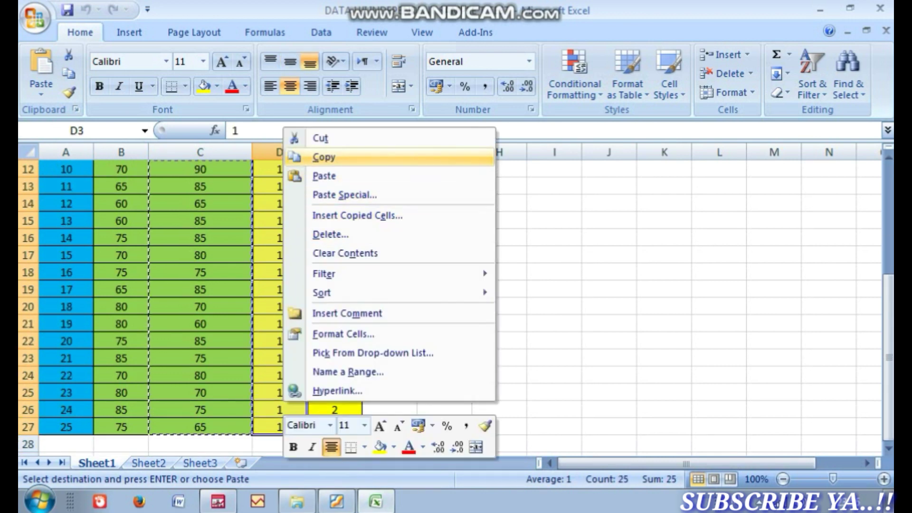
pyautogui.click(323, 157)
# Step: Return to SPSS and paste the copied IPS 1 codes into the KELAS column from row 1
pyautogui.click(218, 501)
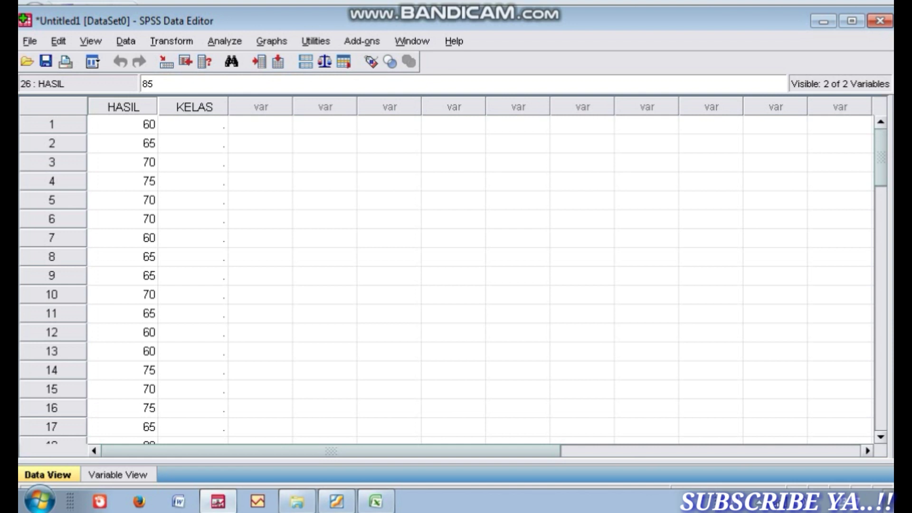
pyautogui.click(193, 107)
pyautogui.click(192, 124)
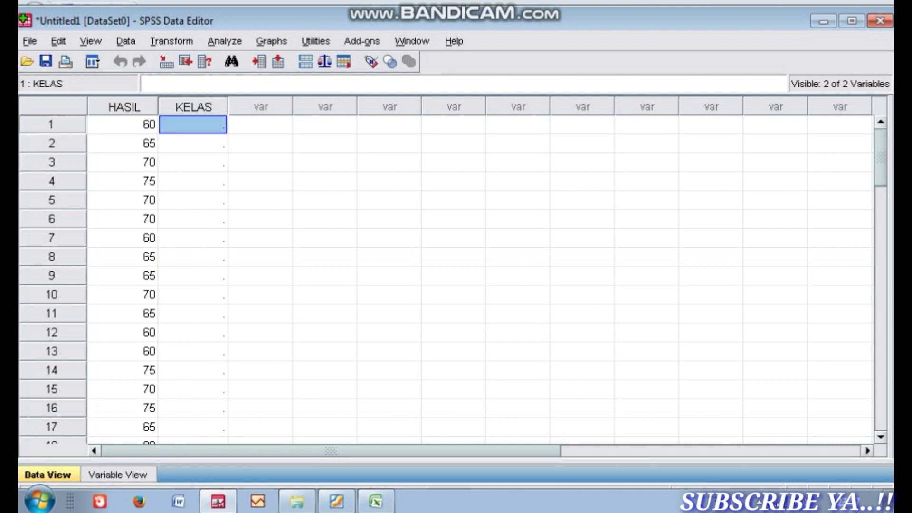
pyautogui.rightClick(192, 124)
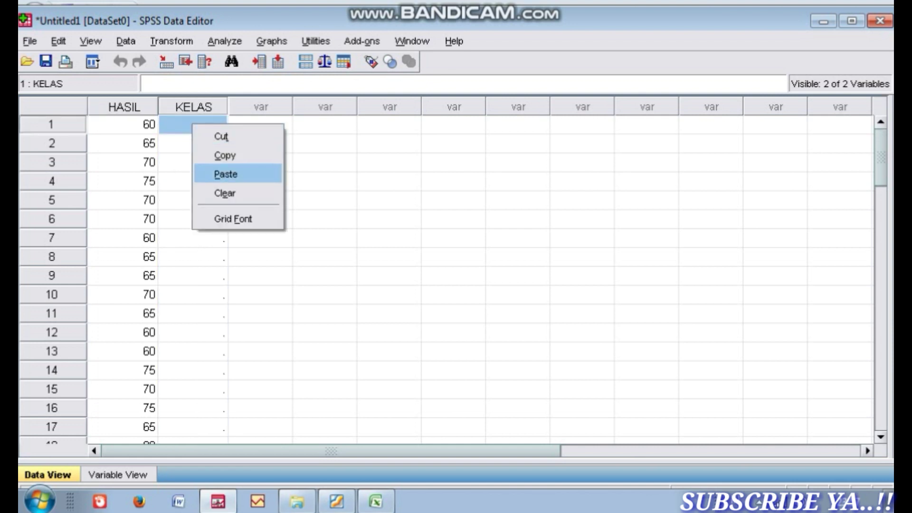
pyautogui.click(225, 174)
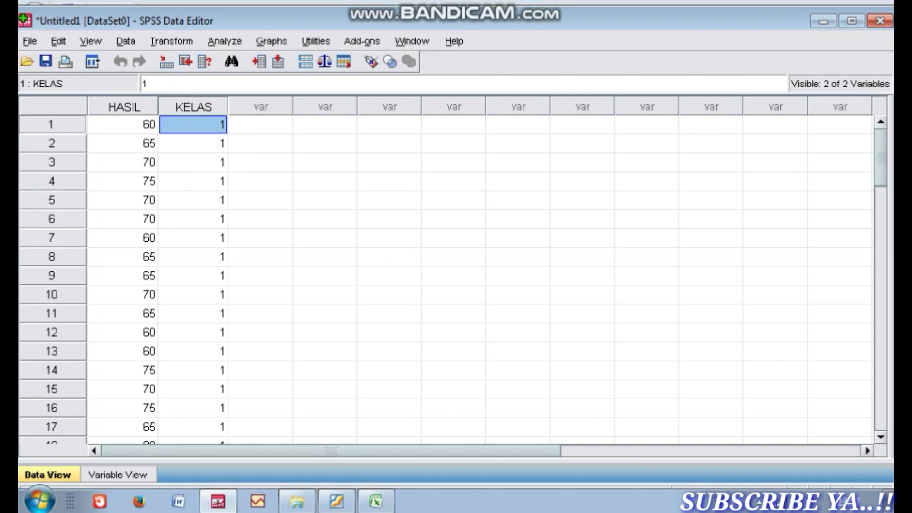
# Step: Switch to the Excel sheet and copy the IPS 2 category codes in E3:E27
pyautogui.click(376, 501)
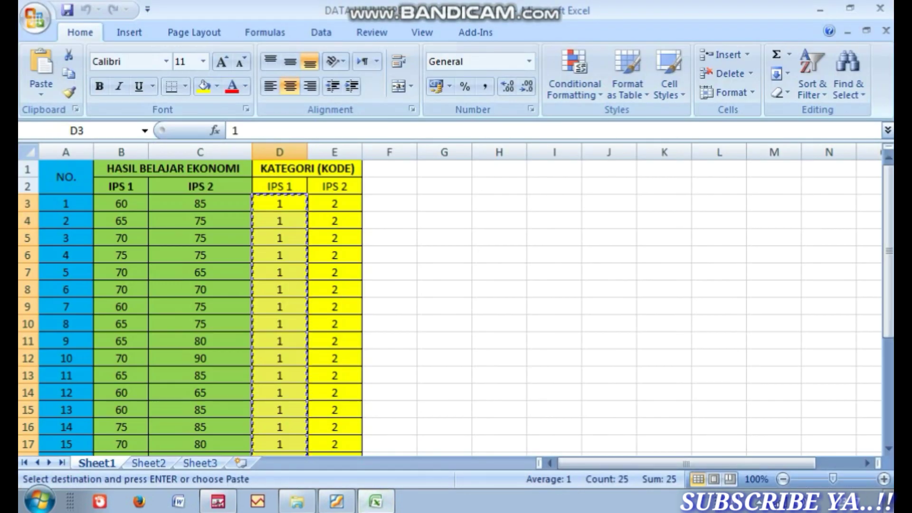
pyautogui.moveTo(334, 203); pyautogui.dragTo(351, 428)
pyautogui.rightClick(357, 409)
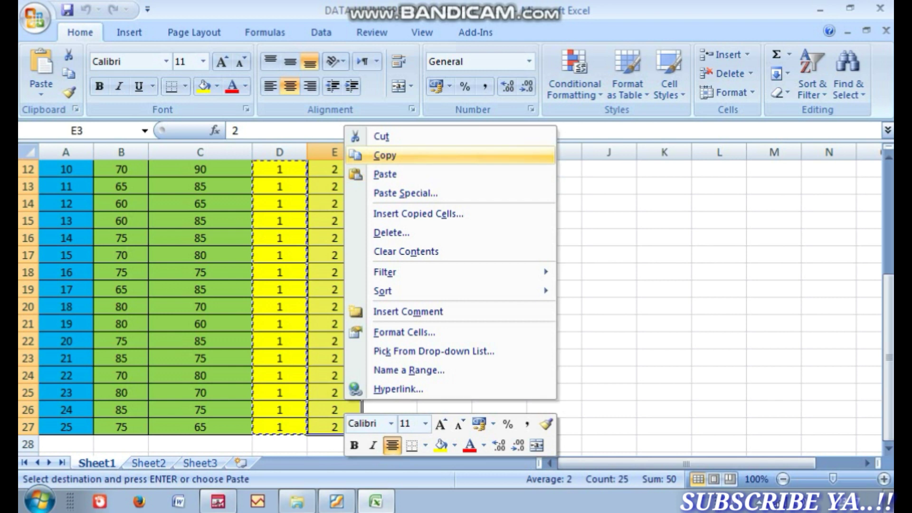
pyautogui.click(380, 156)
pyautogui.scroll(4, 380, 157)
# Step: Return to SPSS, paste the copied IPS 2 codes into the KELAS column from row 26, and check the filled rows
pyautogui.click(217, 501)
pyautogui.scroll(-6, 446, 275)
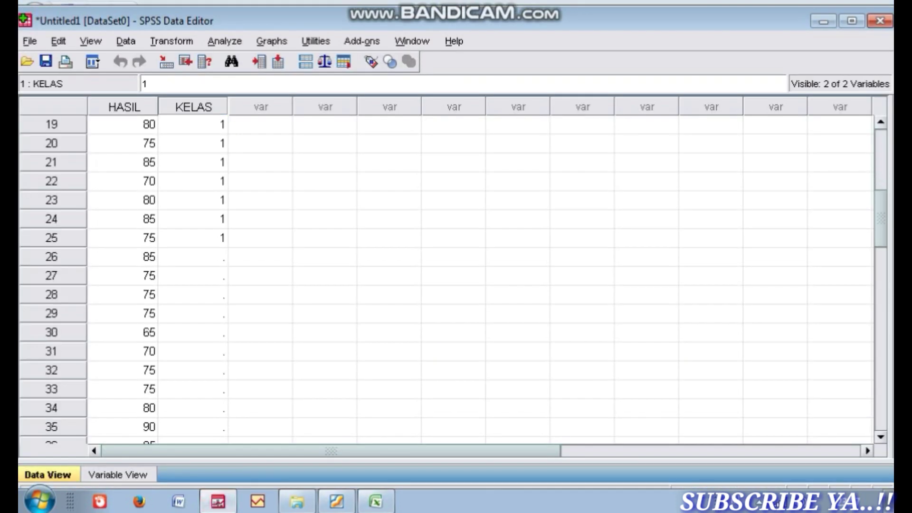
pyautogui.click(192, 256)
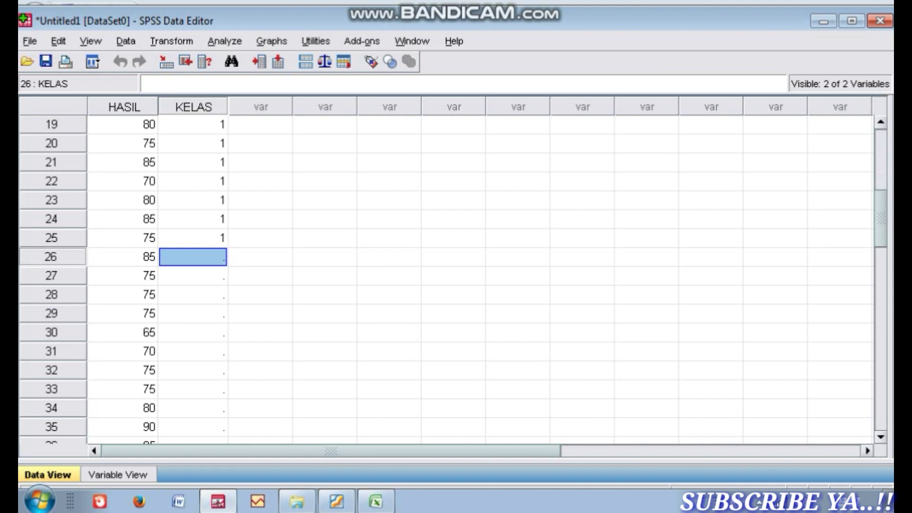
pyautogui.rightClick(209, 256)
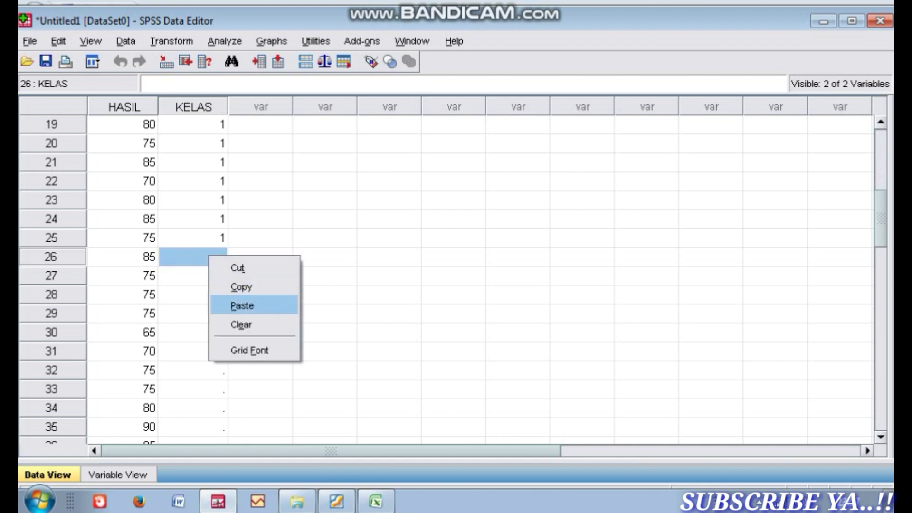
pyautogui.click(242, 305)
pyautogui.scroll(-5, 446, 275)
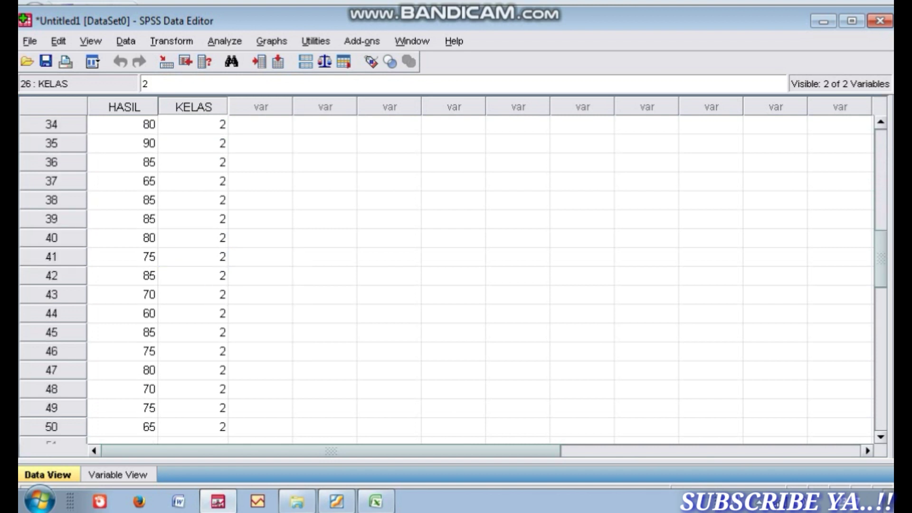
pyautogui.scroll(-2, 446, 276)
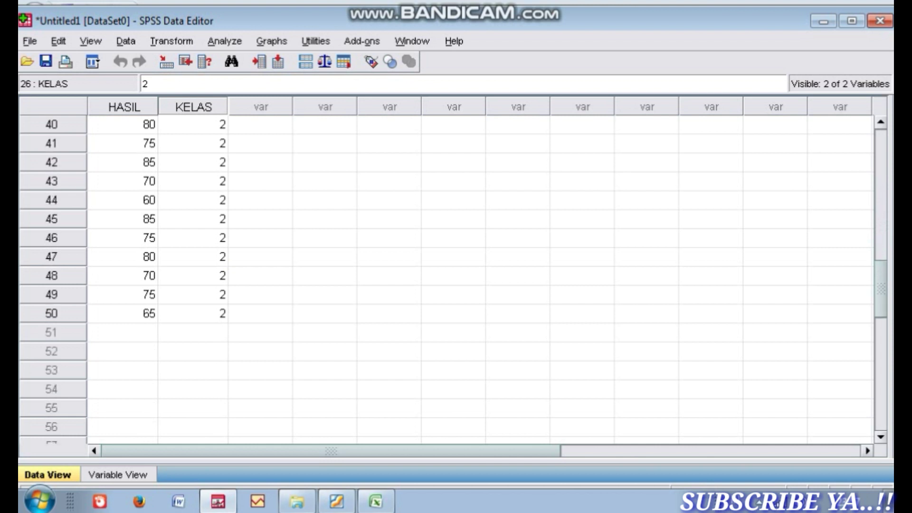
pyautogui.scroll(13, 446, 275)
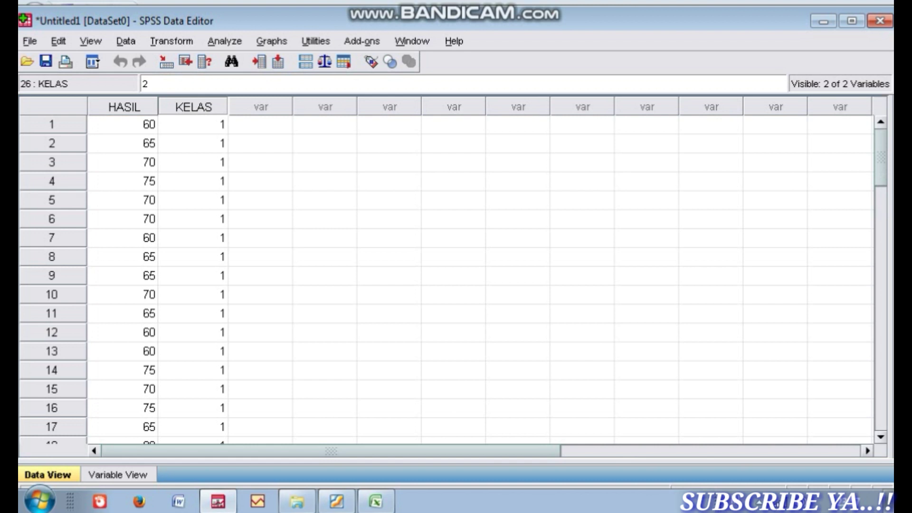
# Step: Start an Explore analysis with HASIL BELAJAR EKONOMI as the dependent variable and KELAS as the factor
pyautogui.click(224, 41)
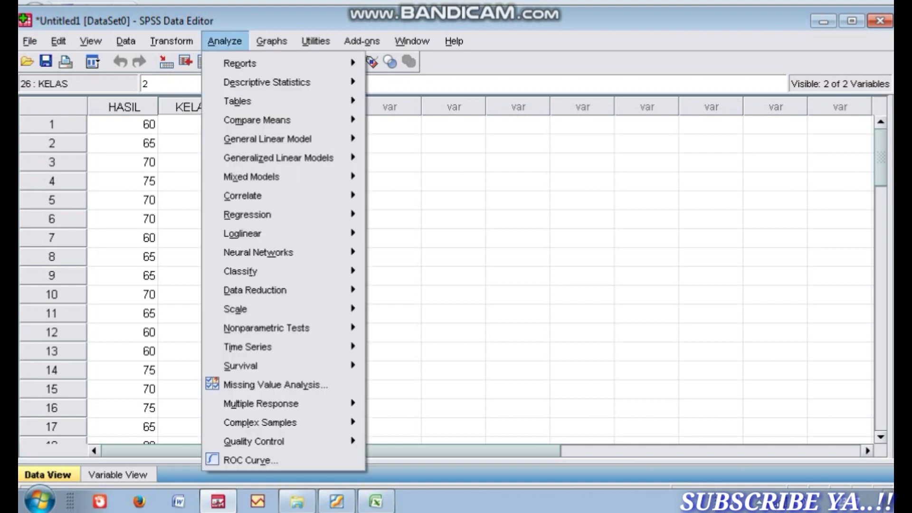
pyautogui.moveTo(266, 82)
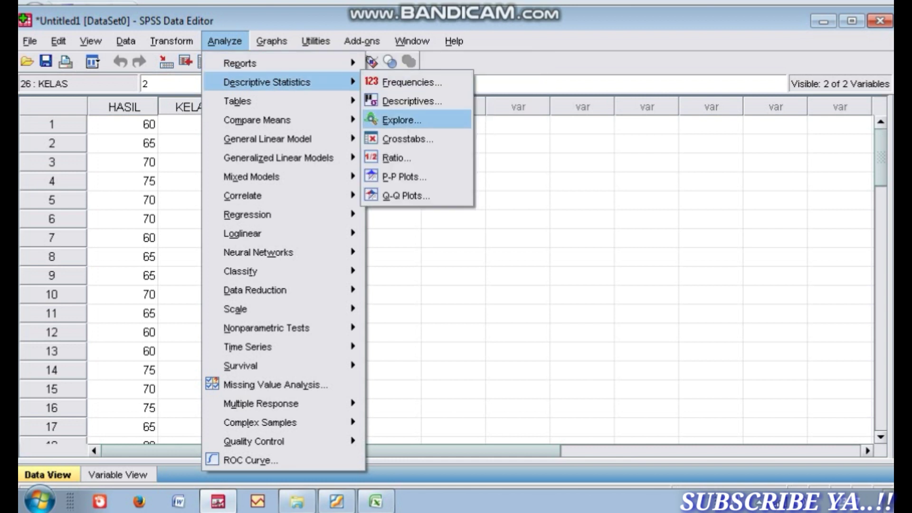
pyautogui.click(401, 120)
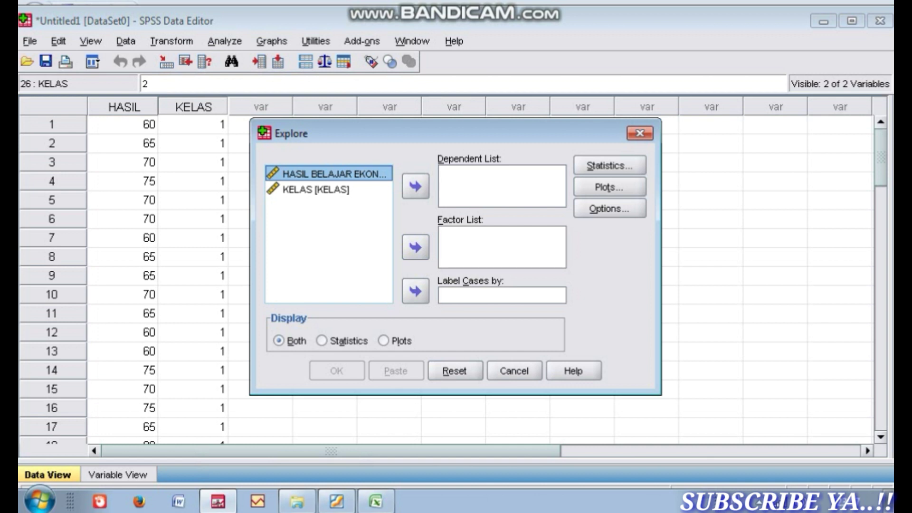
pyautogui.moveTo(401, 133); pyautogui.dragTo(392, 108)
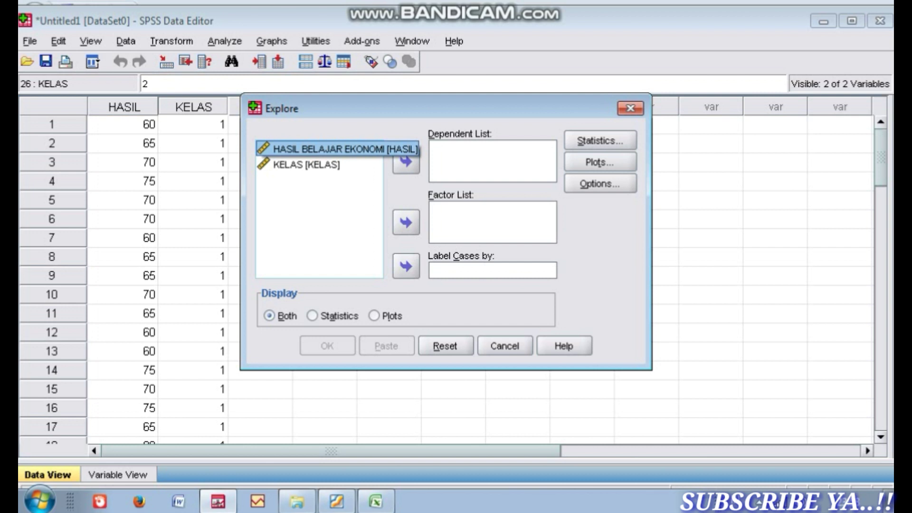
pyautogui.click(406, 161)
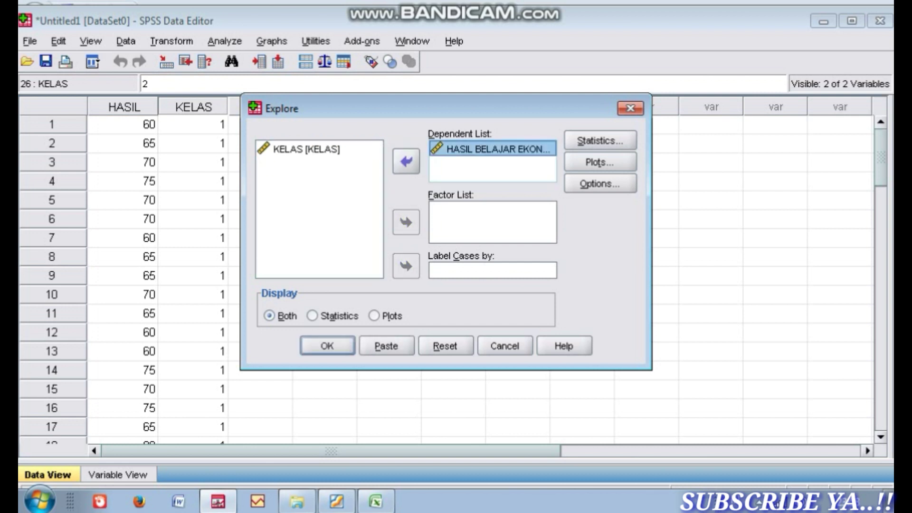
pyautogui.click(319, 148)
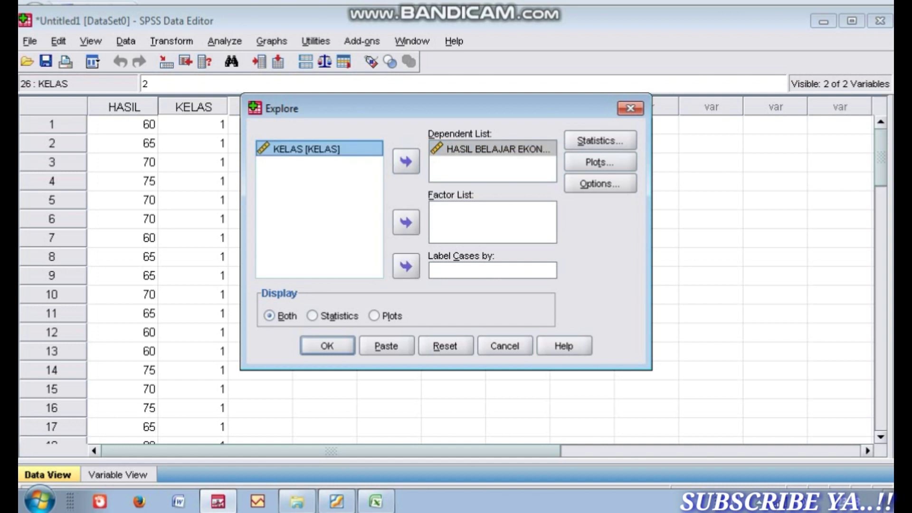
pyautogui.click(405, 222)
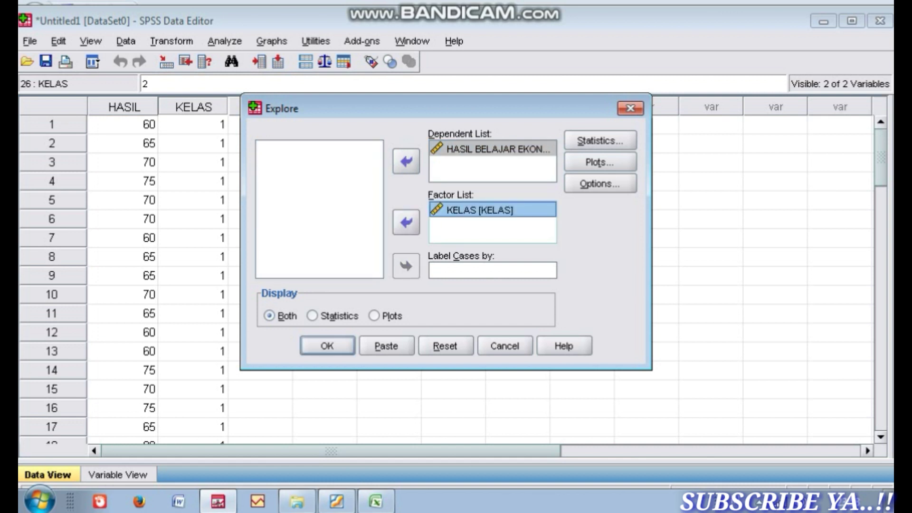
# Step: Keep Descriptives with a 95% confidence interval, enable normality plots with tests, and run the Explore analysis
pyautogui.click(599, 140)
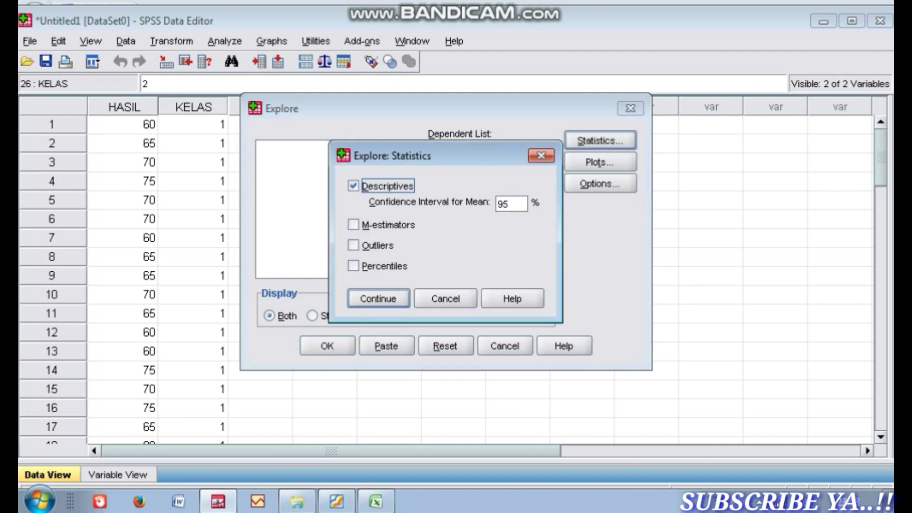
pyautogui.press('Return')
pyautogui.hotkey('alt', 't')
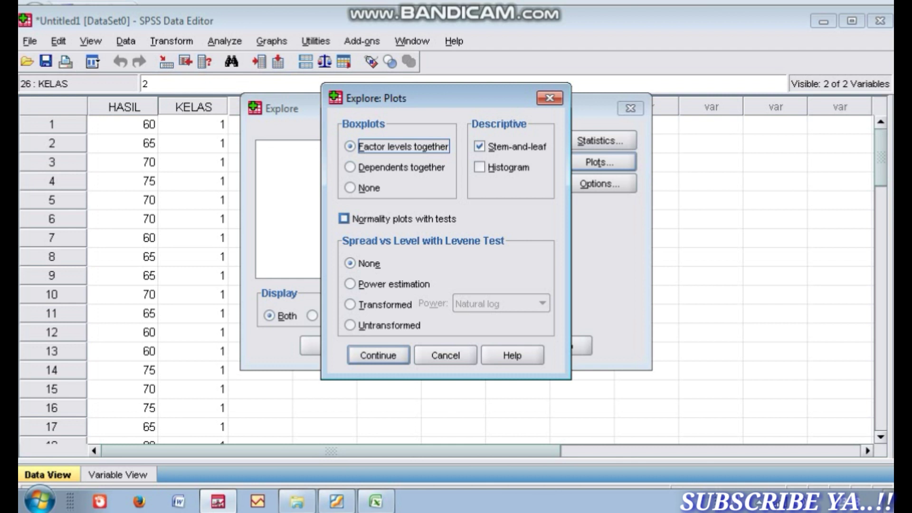
pyautogui.click(343, 218)
pyautogui.click(378, 355)
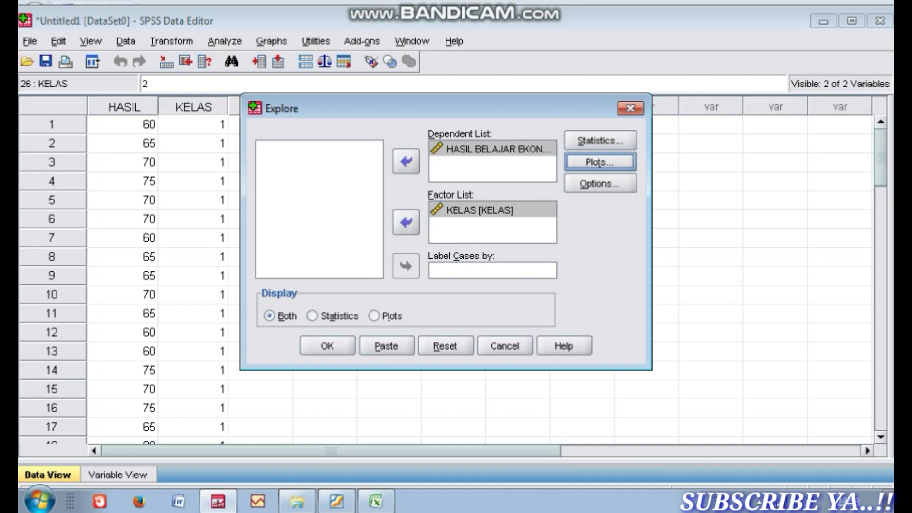
pyautogui.click(327, 345)
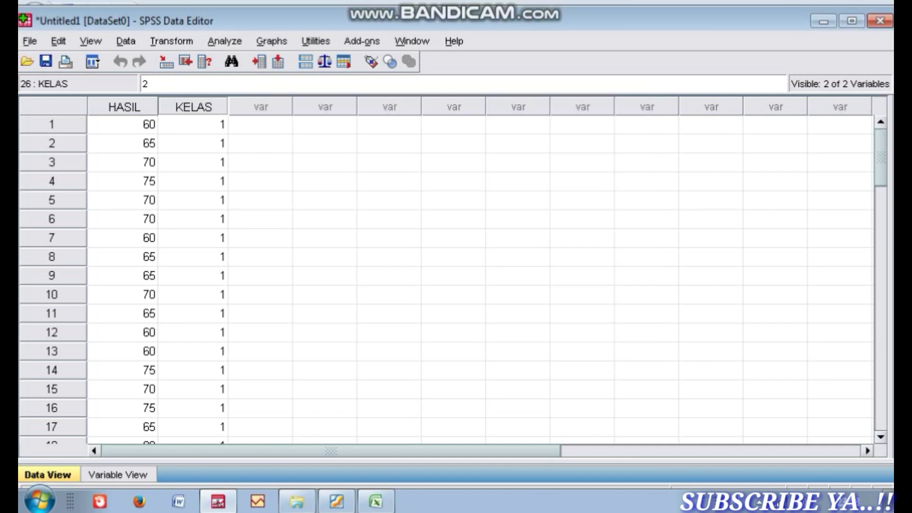